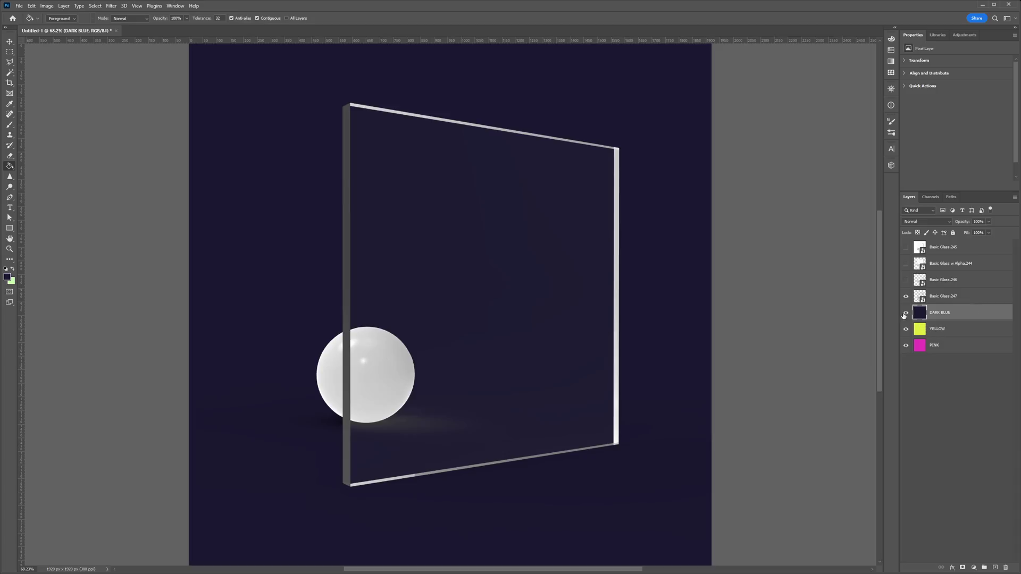
Hide the DARK BLUE and YELLOW fills to preview the glass composite over yellow, then pink.
{"action": "left_click", "coordinate": [906, 313]}
{"action": "left_click", "coordinate": [906, 329]}
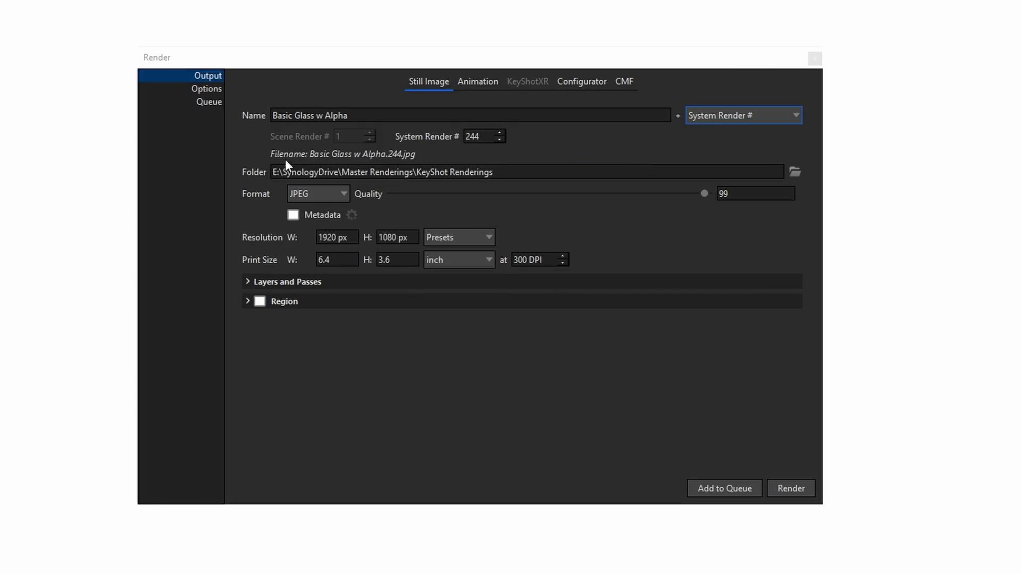
Set the render output to PNG with Include Alpha and a plain colour background.
{"action": "left_click", "coordinate": [344, 193]}
{"action": "left_click", "coordinate": [342, 209]}
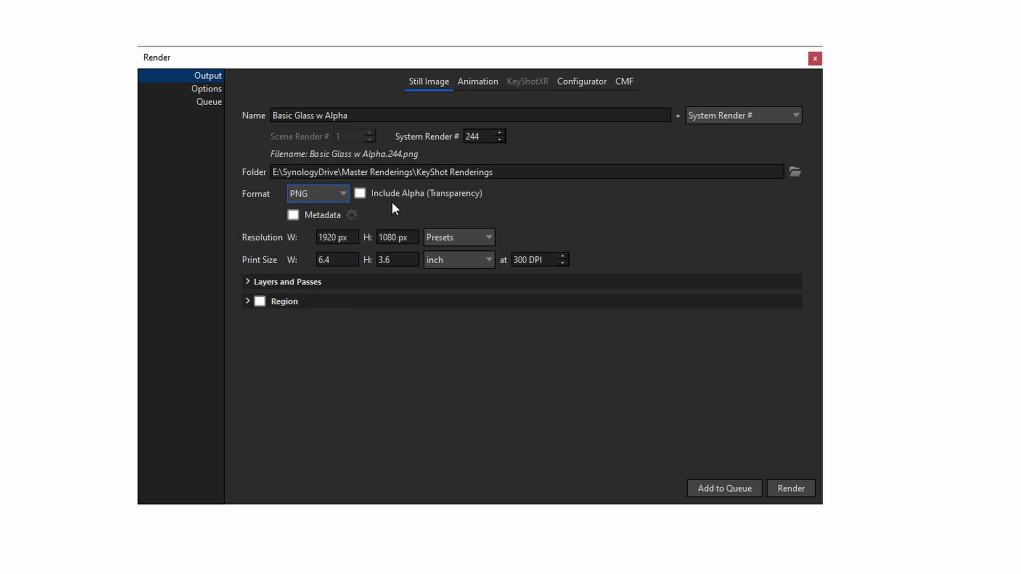
{"action": "left_click", "coordinate": [362, 192]}
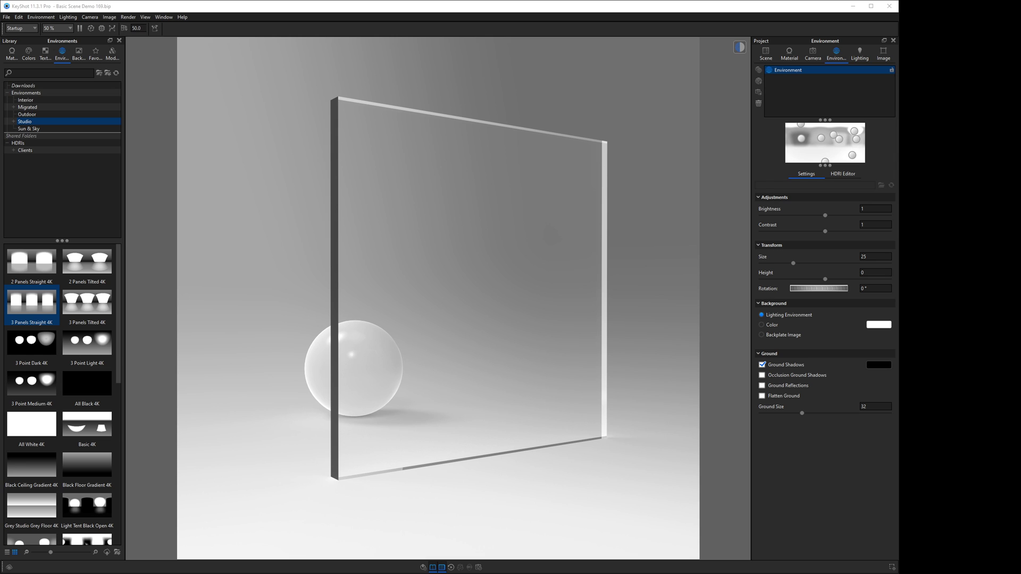
{"action": "left_click", "coordinate": [766, 54]}
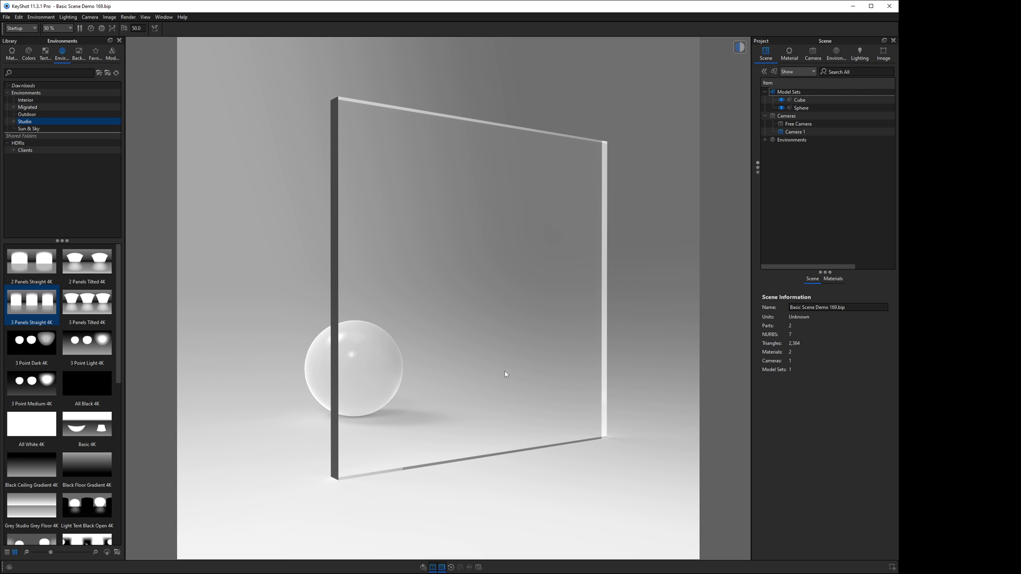
{"action": "mouse_move", "coordinate": [305, 322]}
{"action": "left_mouse_down"}
{"action": "mouse_move", "coordinate": [354, 329]}
{"action": "mouse_move", "coordinate": [443, 309]}
{"action": "mouse_move", "coordinate": [311, 328]}
{"action": "mouse_move", "coordinate": [295, 427]}
{"action": "mouse_move", "coordinate": [308, 472]}
{"action": "mouse_move", "coordinate": [314, 317]}
{"action": "left_mouse_up"}
{"action": "left_click", "coordinate": [831, 55]}
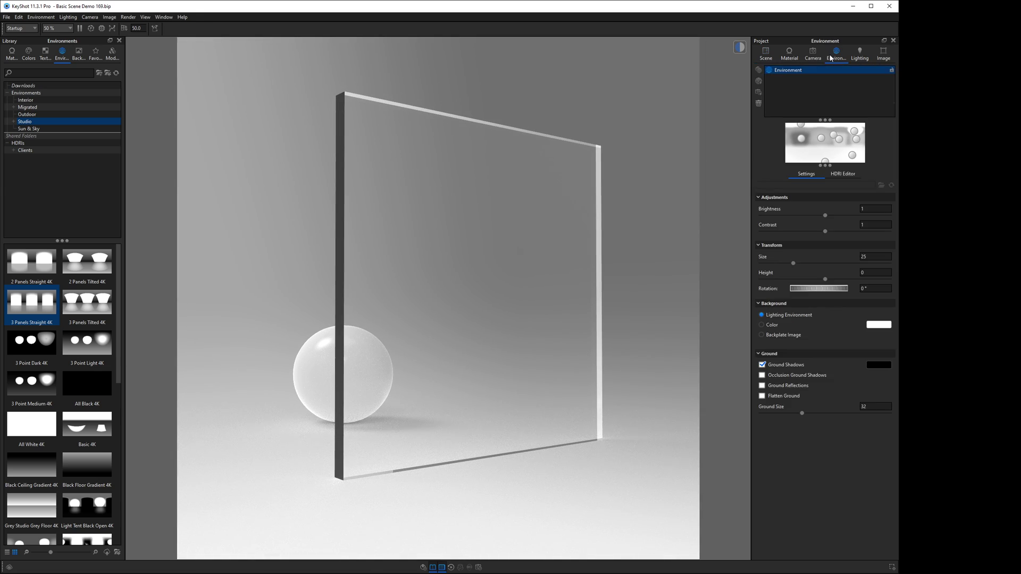
{"action": "left_click", "coordinate": [763, 325]}
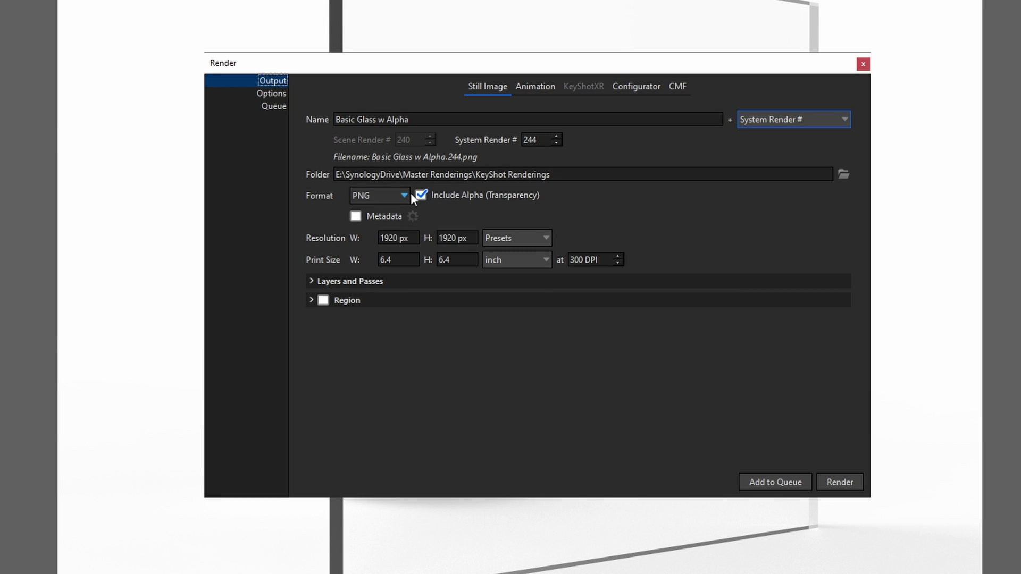
Queue 'Basic Glass w Alpha' plus an alpha-free 'Basic Glass' render, then process the queue.
{"action": "left_click", "coordinate": [775, 482]}
{"action": "left_click_drag", "start_coordinate": [375, 119], "coordinate": [421, 119]}
{"action": "key", "text": "BackSpace"}
{"action": "left_click", "coordinate": [421, 195]}
{"action": "left_click", "coordinate": [778, 482]}
{"action": "left_click", "coordinate": [808, 470]}
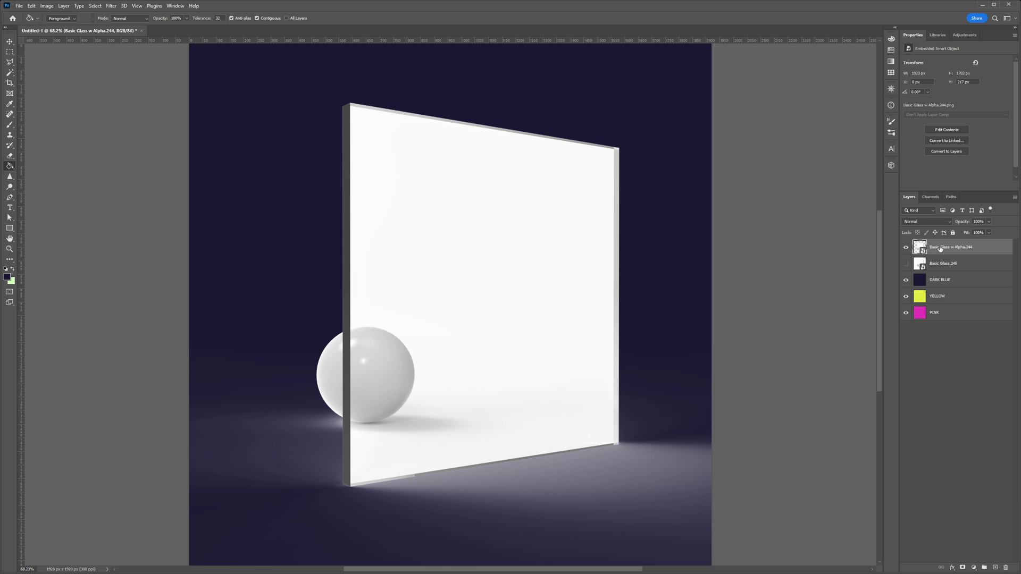
Move Basic Glass w Alpha.244 below Basic Glass.245 and preview it over yellow, pink, then dark blue.
{"action": "left_click_drag", "start_coordinate": [940, 249], "coordinate": [939, 267]}
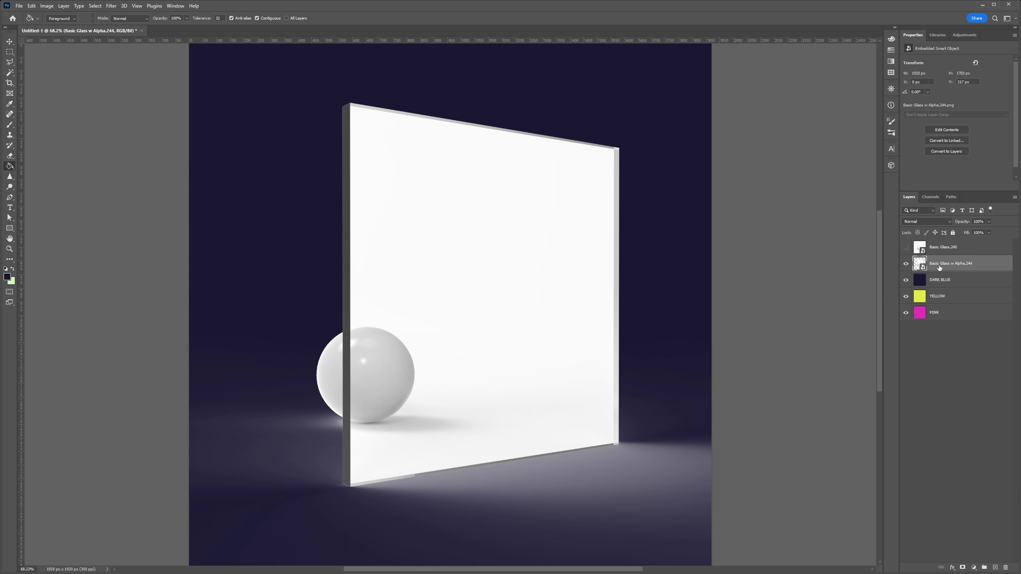
{"action": "left_click", "coordinate": [907, 281]}
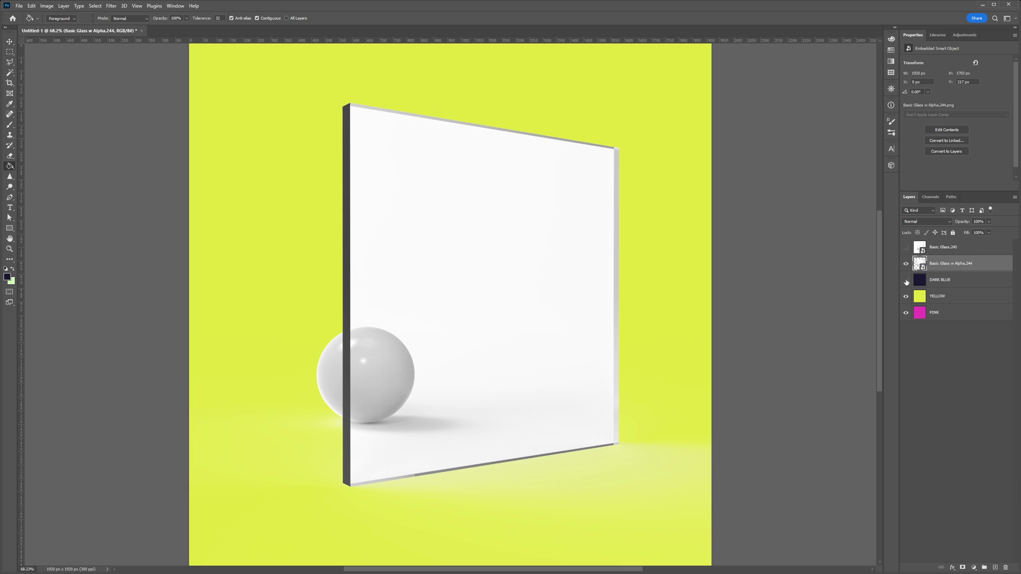
{"action": "left_click", "coordinate": [906, 297]}
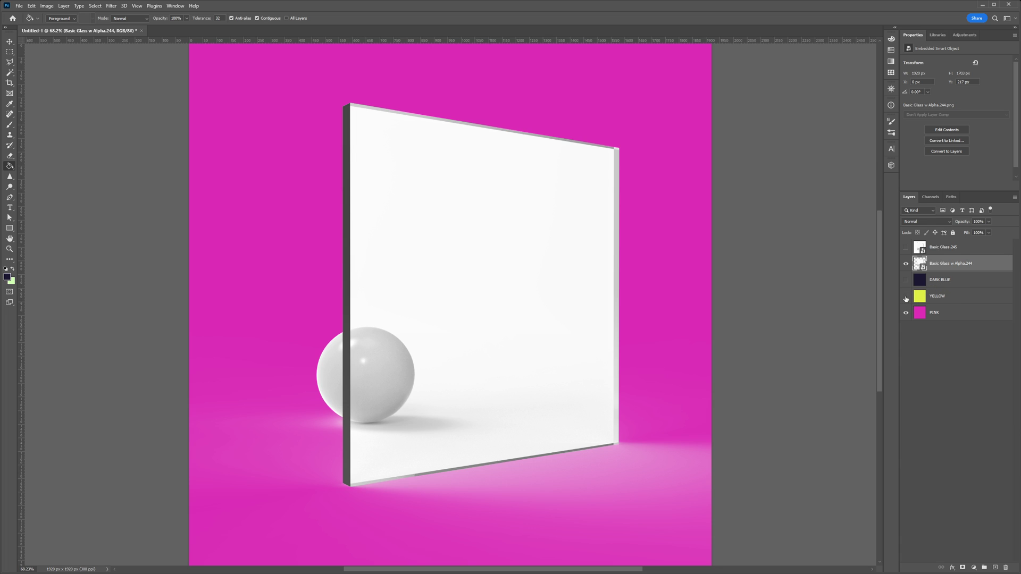
{"action": "left_click", "coordinate": [906, 296]}
{"action": "left_click", "coordinate": [907, 280]}
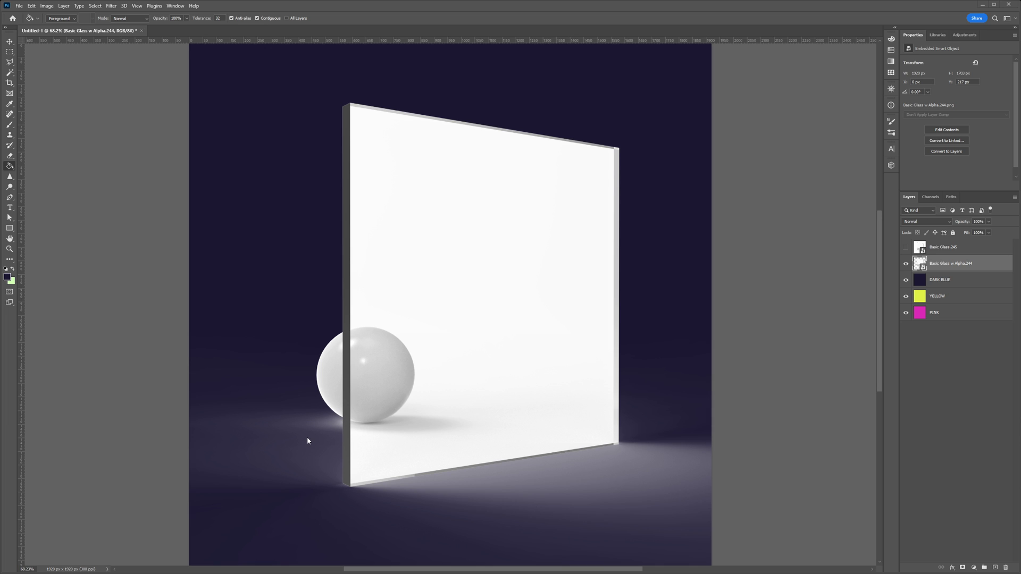
{"action": "scroll", "coordinate": [308, 441], "scroll_direction": "up", "scroll_amount": 1}
{"action": "scroll", "coordinate": [307, 441], "scroll_direction": "down", "scroll_amount": 2}
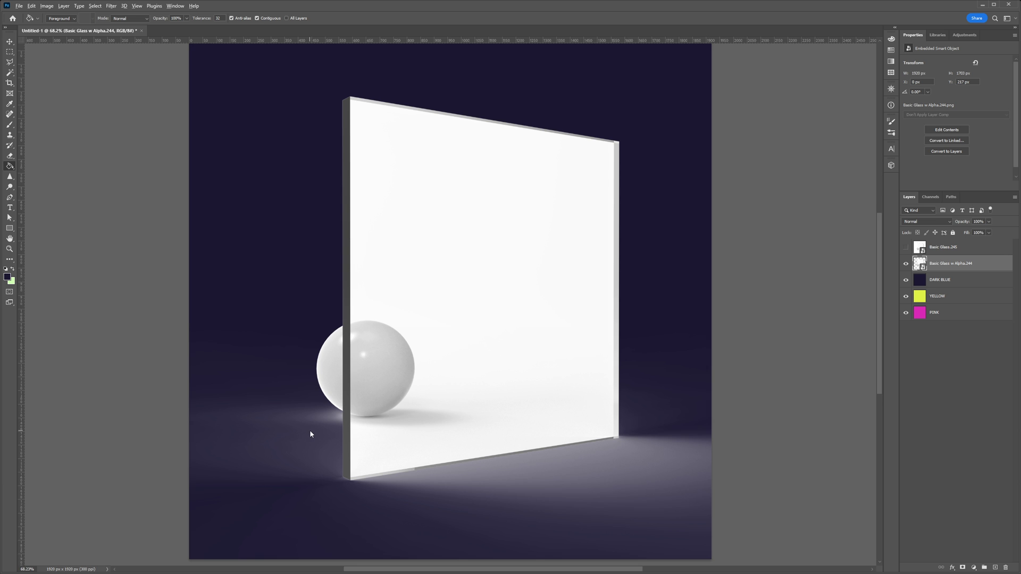
{"action": "scroll", "coordinate": [311, 432], "scroll_direction": "up", "scroll_amount": 5, "text": "alt"}
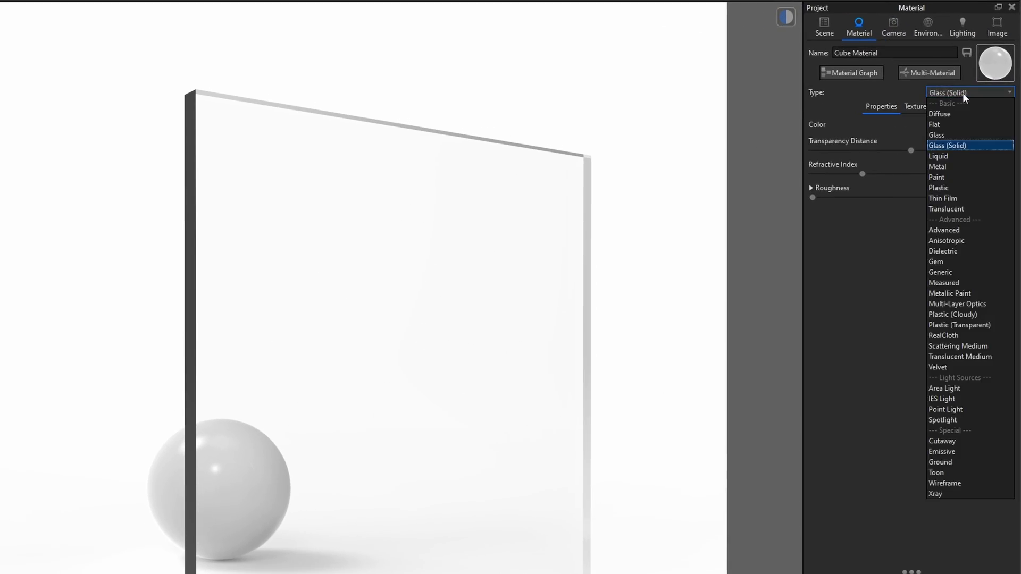
Switch the cube material to Glass, render a PNG with Include Alpha, and drag it into Photoshop.
{"action": "left_click", "coordinate": [934, 135]}
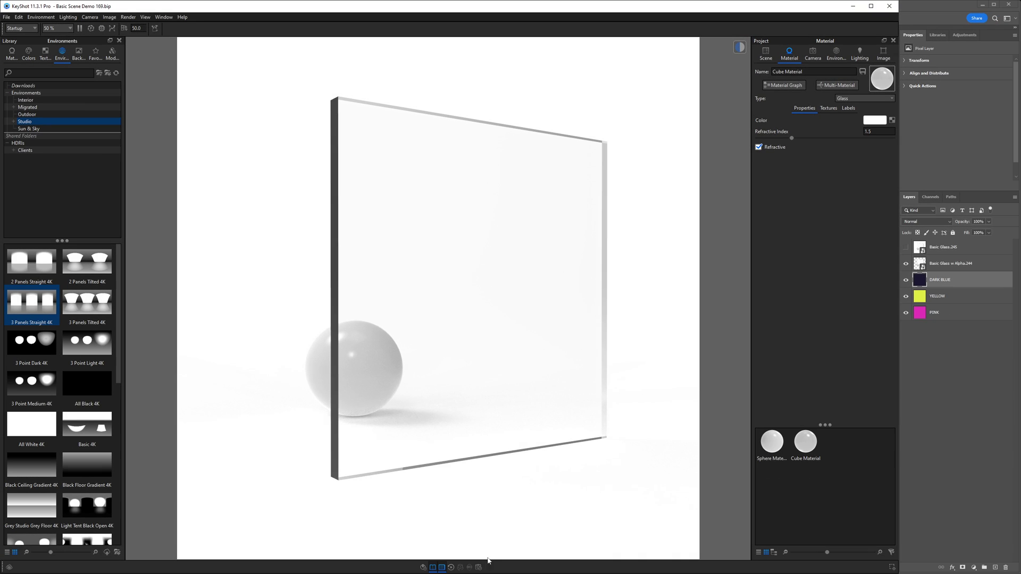
{"action": "left_click", "coordinate": [479, 568]}
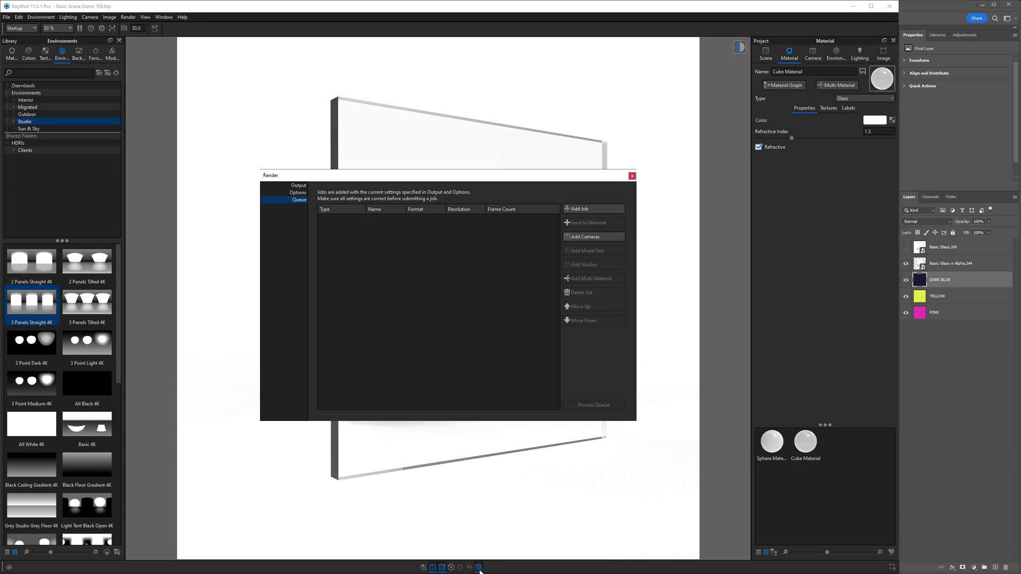
{"action": "left_click", "coordinate": [298, 185]}
{"action": "left_click", "coordinate": [383, 251]}
{"action": "left_click", "coordinate": [613, 411]}
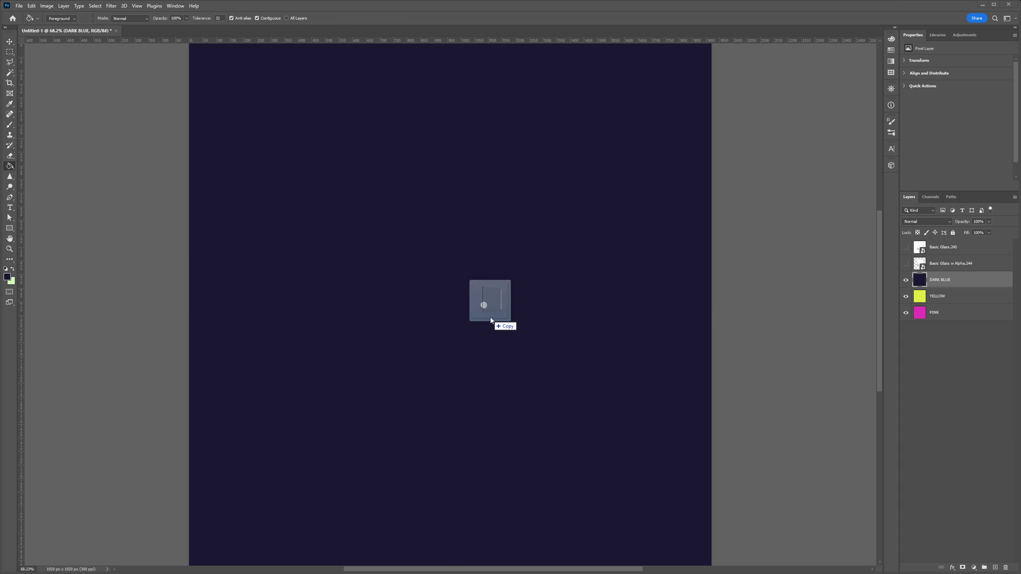
{"action": "left_click_drag", "start_coordinate": [490, 319], "coordinate": [490, 317]}
Commit the placed Basic Glass.246 layer and preview it over yellow and pink, ending on dark blue.
{"action": "key", "text": "Return"}
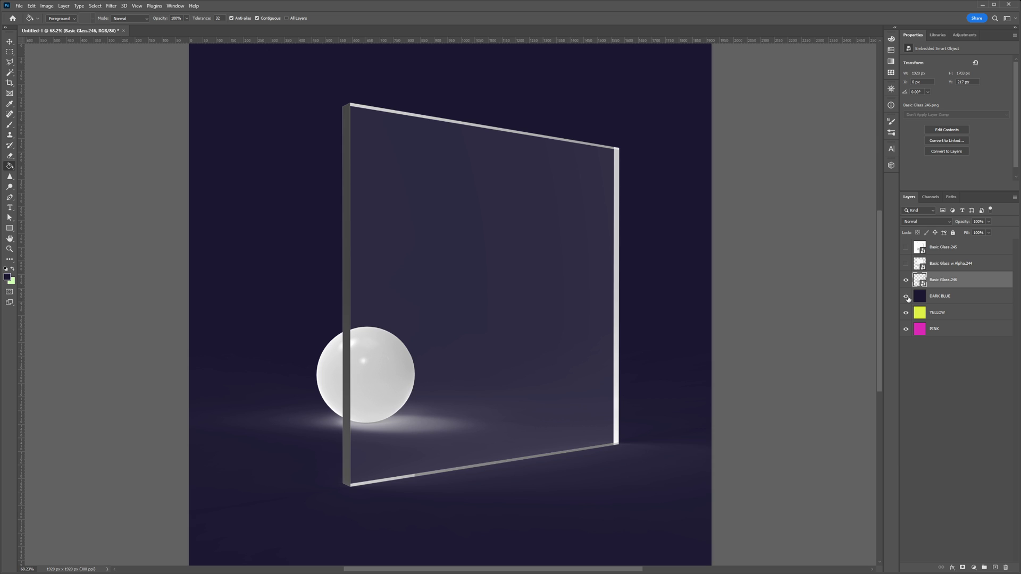
{"action": "left_click", "coordinate": [907, 298]}
{"action": "left_click", "coordinate": [907, 313]}
{"action": "left_click", "coordinate": [906, 313]}
{"action": "left_click", "coordinate": [906, 296]}
{"action": "scroll", "coordinate": [548, 488], "scroll_direction": "up", "scroll_amount": 5, "text": "alt"}
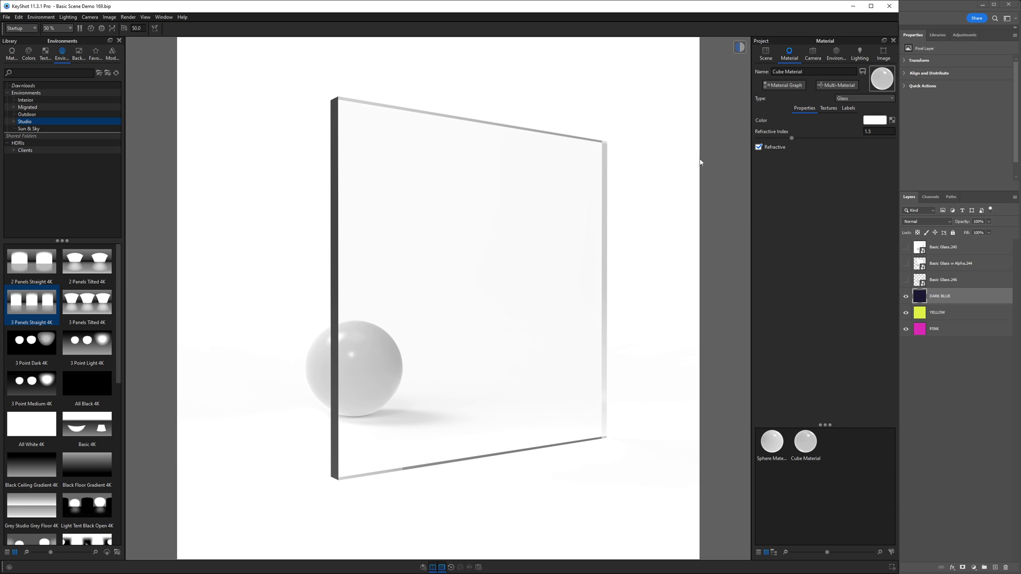
Set KeyShot's background colour value to 0 (black) and render the transparent PNG.
{"action": "left_click", "coordinate": [836, 53]}
{"action": "left_click", "coordinate": [879, 324]}
{"action": "left_click", "coordinate": [703, 391]}
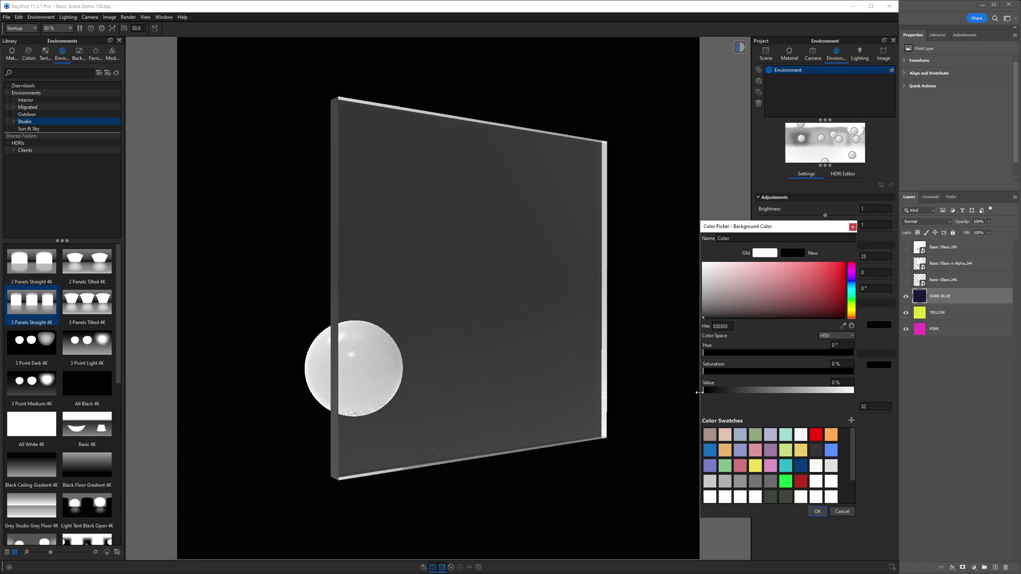
{"action": "left_click", "coordinate": [817, 511]}
{"action": "key", "text": "ctrl+p"}
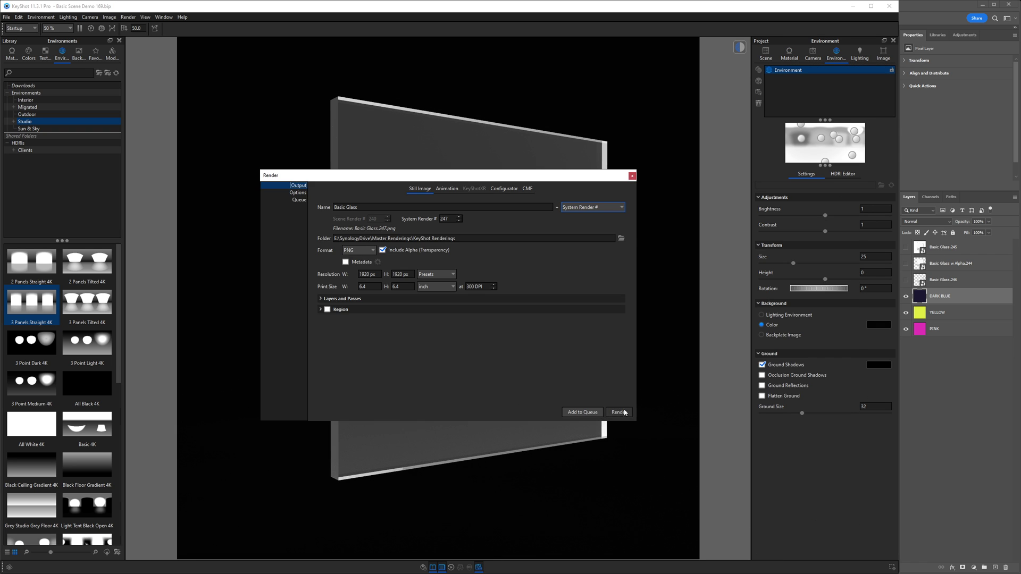
{"action": "left_click", "coordinate": [623, 414]}
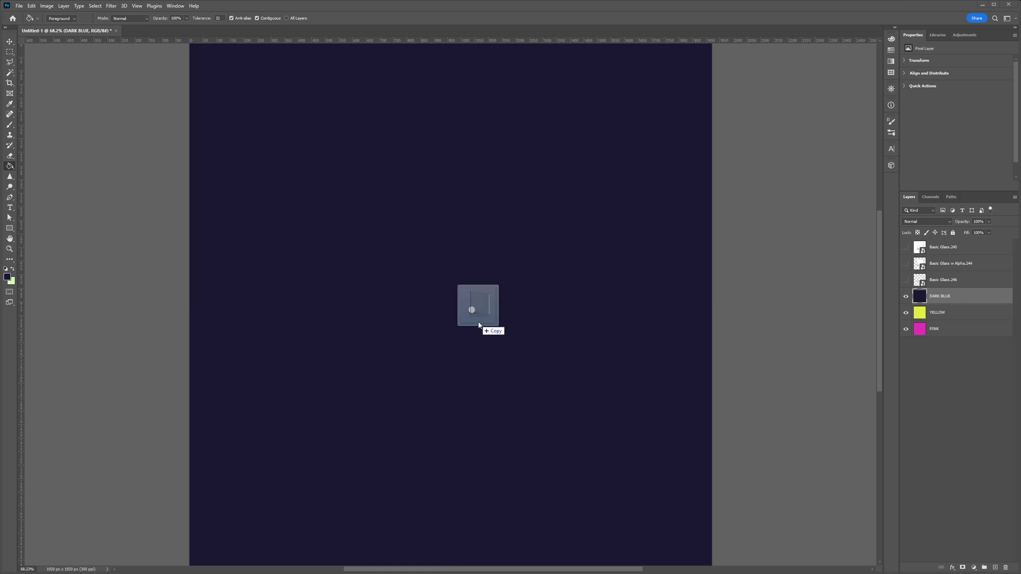
Place Basic Glass.247 over DARK BLUE and preview it over yellow and pink, ending on dark blue.
{"action": "left_click_drag", "start_coordinate": [470, 306], "coordinate": [479, 324]}
{"action": "key", "text": "Return"}
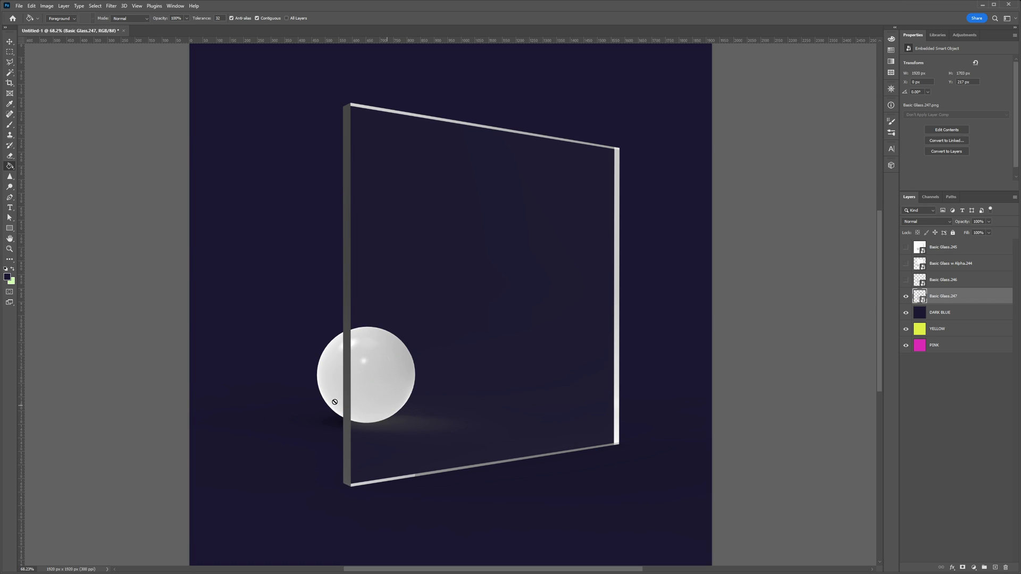
{"action": "left_click", "coordinate": [906, 313]}
{"action": "left_click", "coordinate": [906, 329]}
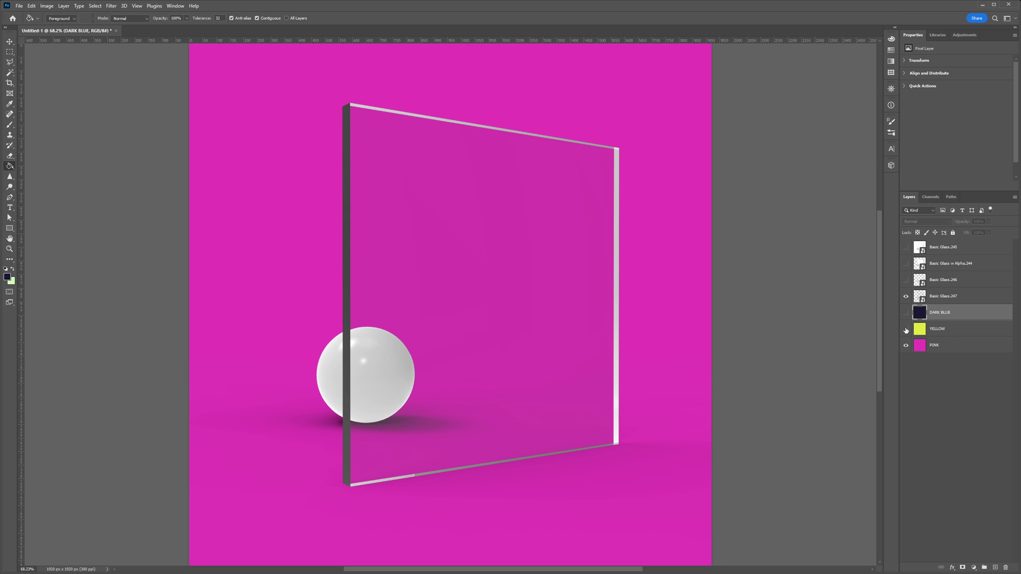
{"action": "left_click", "coordinate": [906, 329]}
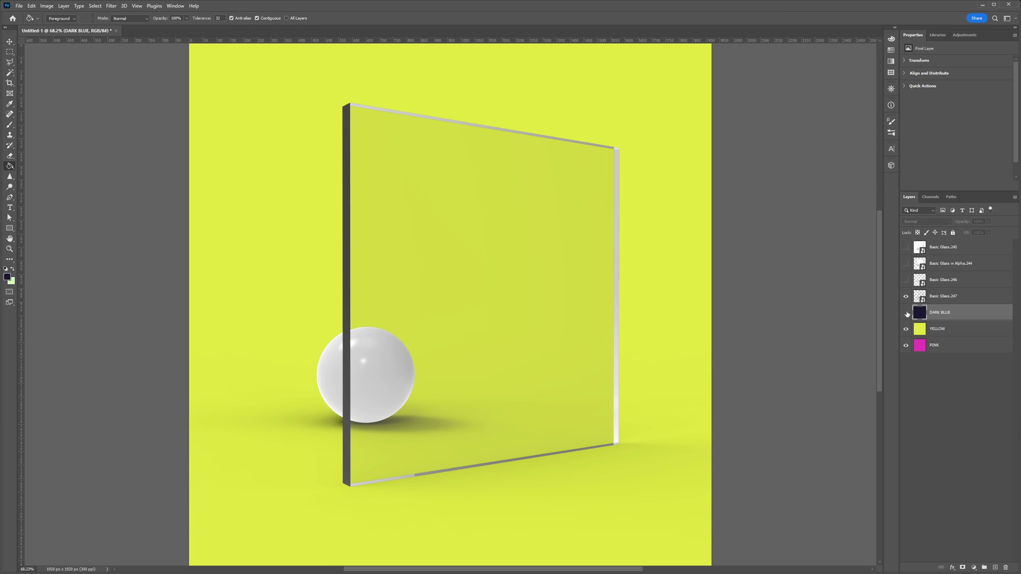
{"action": "left_click", "coordinate": [907, 313]}
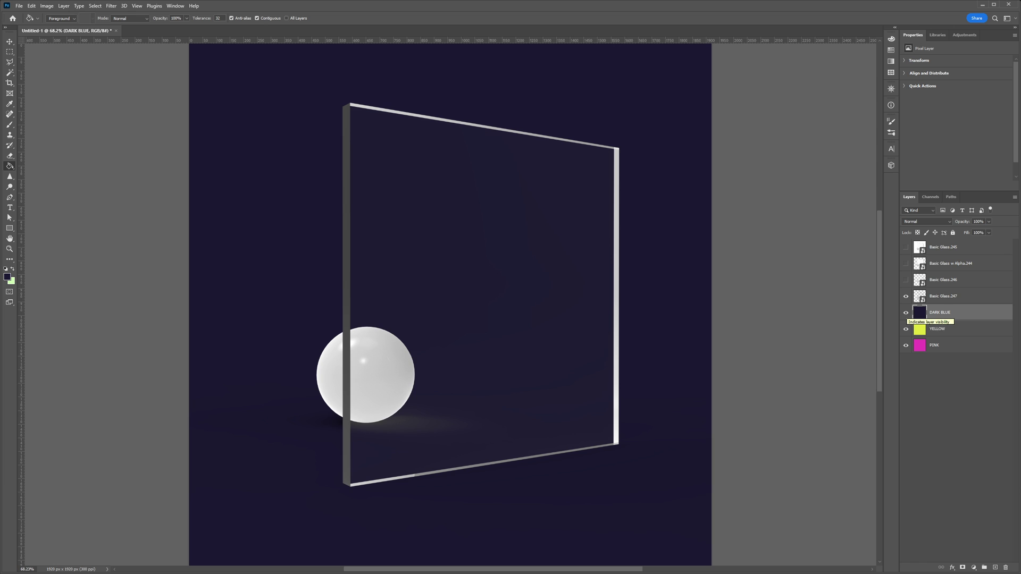
Sample Photoshop's dark blue as KeyShot's background colour and render the scene again.
{"action": "key", "text": "alt+Tab"}
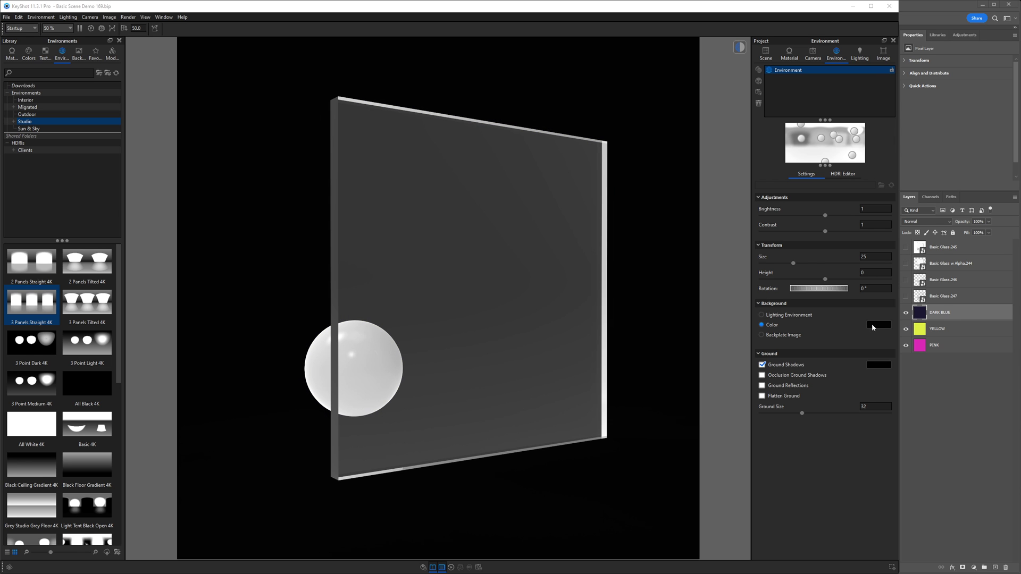
{"action": "left_click", "coordinate": [869, 325]}
{"action": "left_click", "coordinate": [869, 333]}
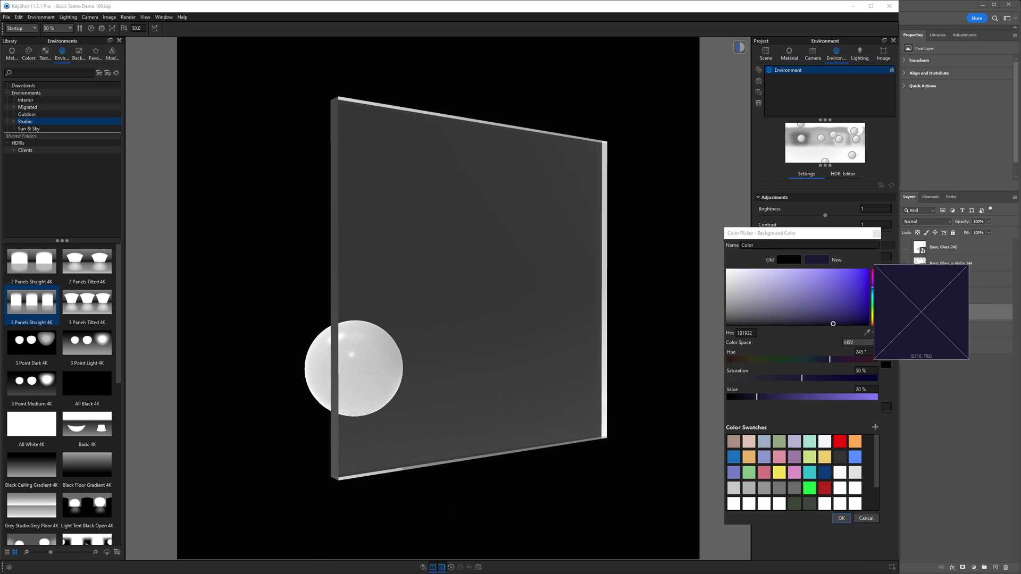
{"action": "left_click", "coordinate": [919, 313]}
{"action": "left_click", "coordinate": [842, 518]}
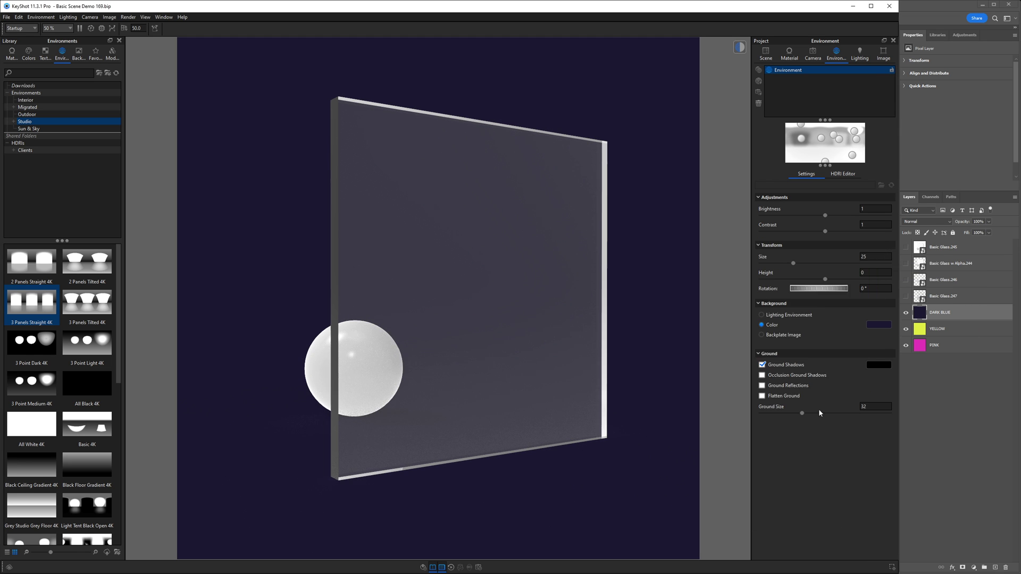
{"action": "left_click", "coordinate": [479, 568]}
{"action": "left_click", "coordinate": [618, 412]}
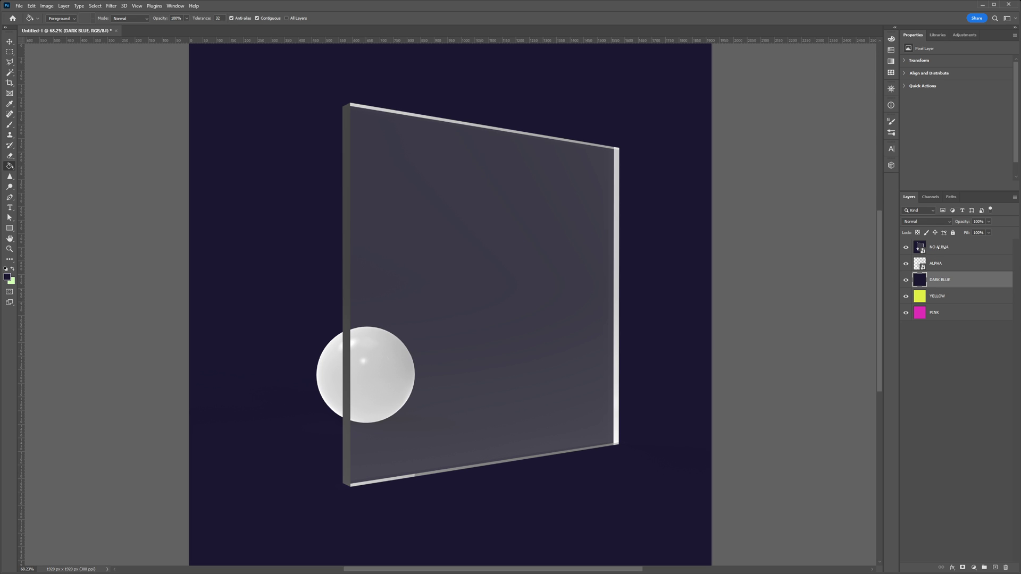
{"action": "left_click", "coordinate": [906, 248]}
{"action": "left_click", "coordinate": [906, 248]}
{"action": "left_click", "coordinate": [906, 249]}
{"action": "scroll", "coordinate": [338, 458], "scroll_direction": "up", "scroll_amount": 2, "text": "alt"}
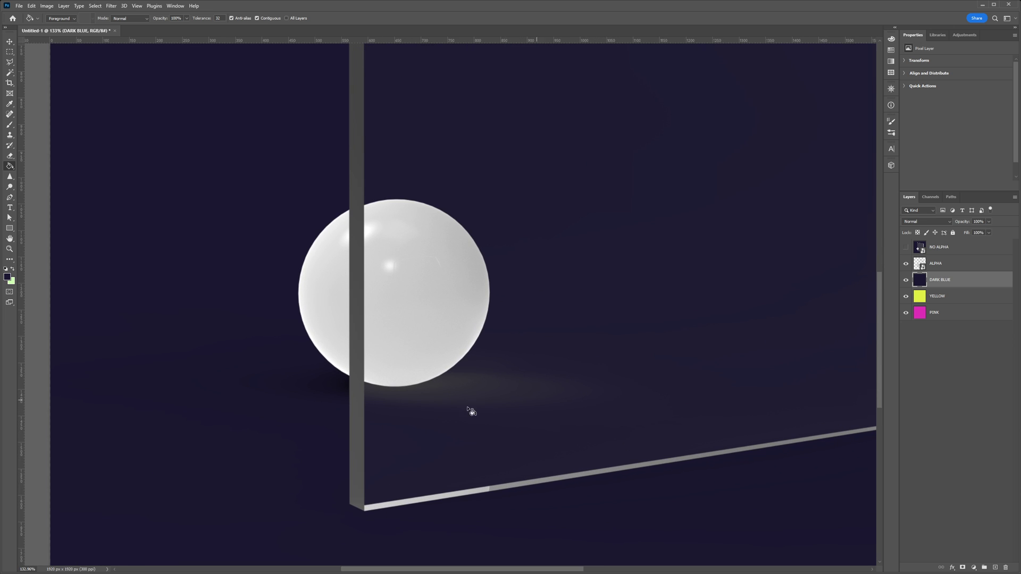
{"action": "left_click", "coordinate": [906, 248]}
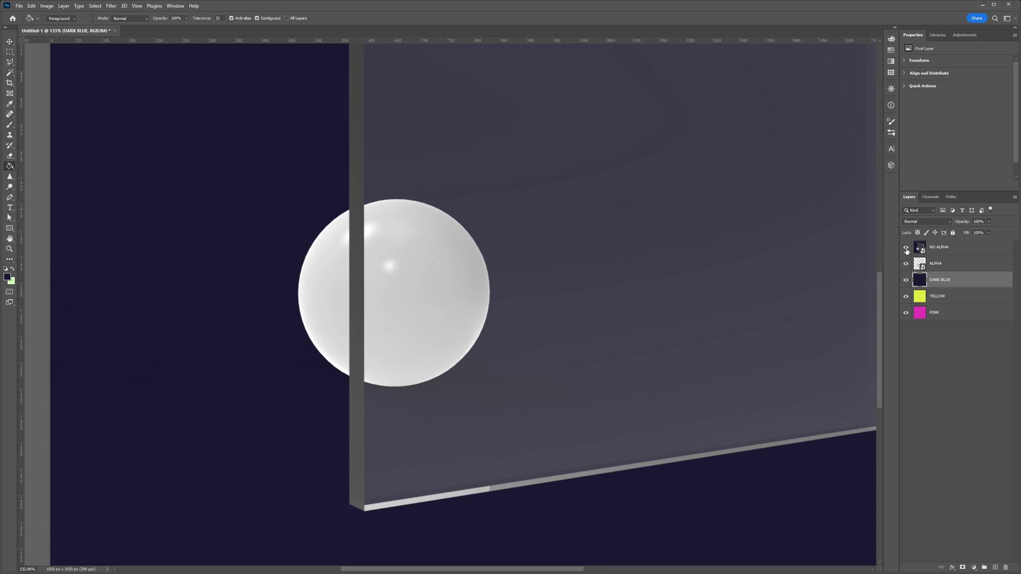
{"action": "left_click", "coordinate": [906, 248]}
{"action": "left_click", "coordinate": [906, 248]}
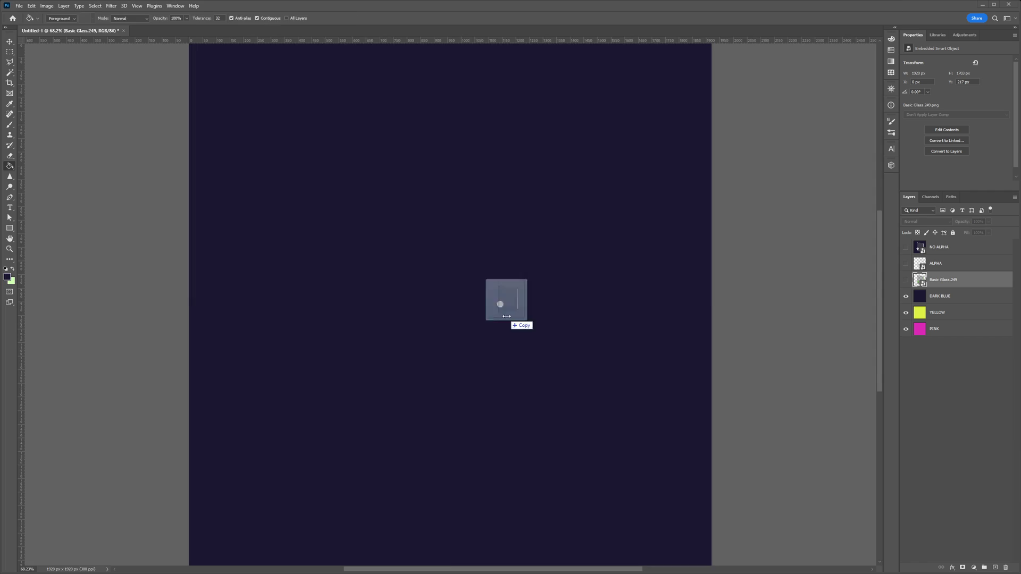
Place the Basic Glass.250 render onto the canvas above Basic Glass.249.
{"action": "left_click_drag", "start_coordinate": [502, 303], "coordinate": [506, 316]}
{"action": "key", "text": "Return"}
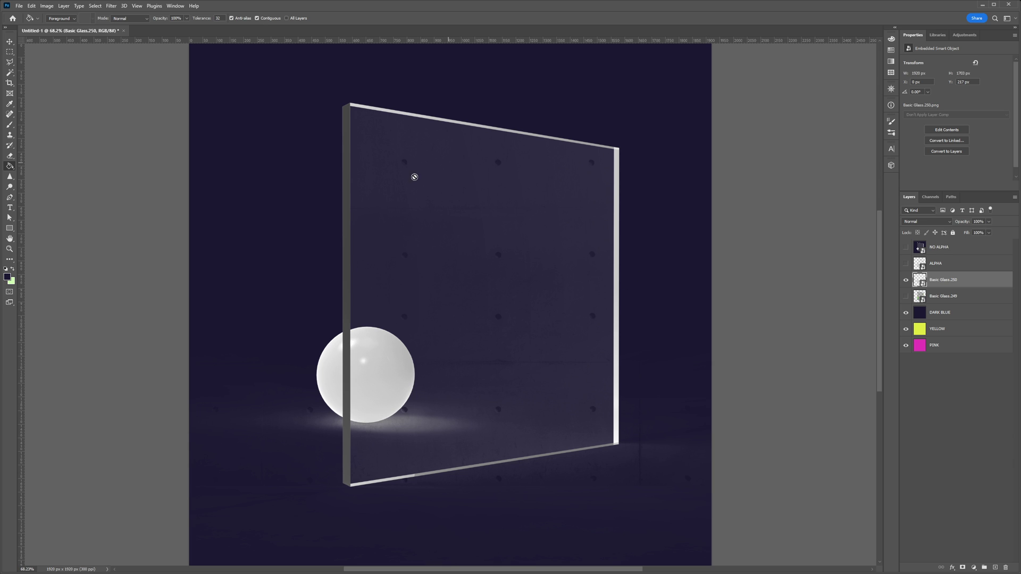
Undo Basic Glass.250, commit Basic Glass.249, and hide DARK BLUE and YELLOW to show pink.
{"action": "key", "text": "ctrl+z"}
{"action": "key", "text": "Return"}
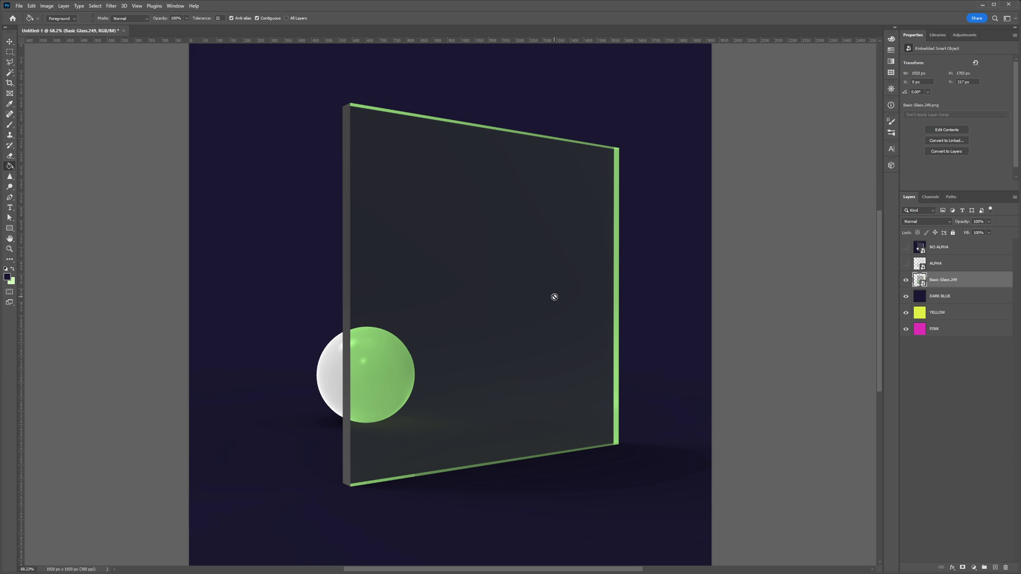
{"action": "left_click", "coordinate": [905, 298]}
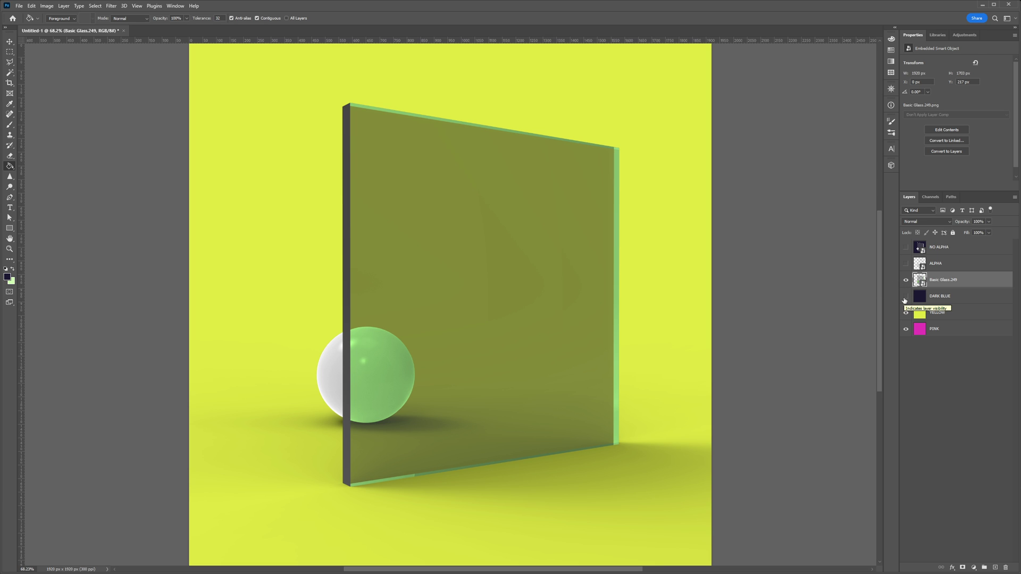
{"action": "left_click", "coordinate": [906, 313]}
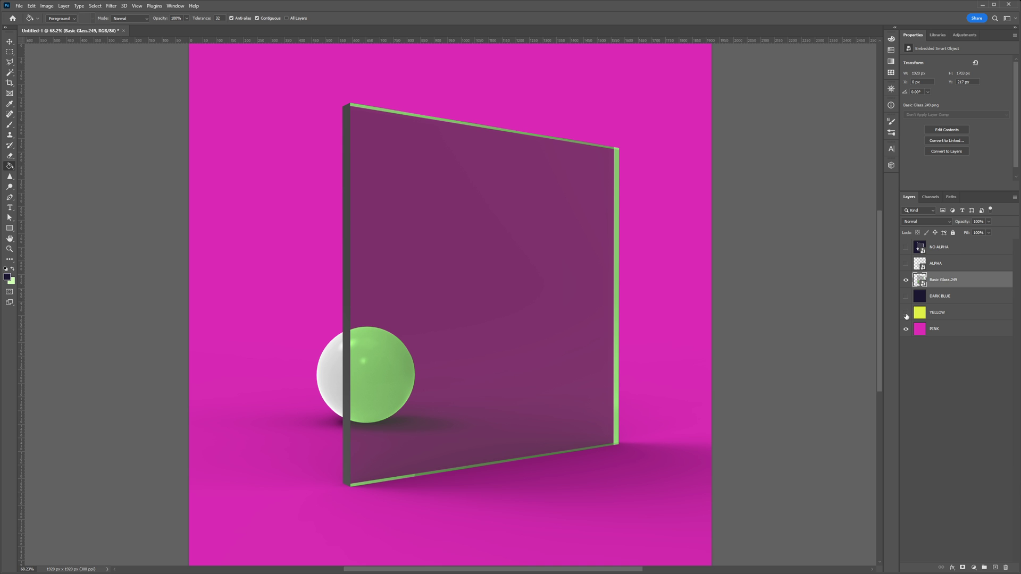